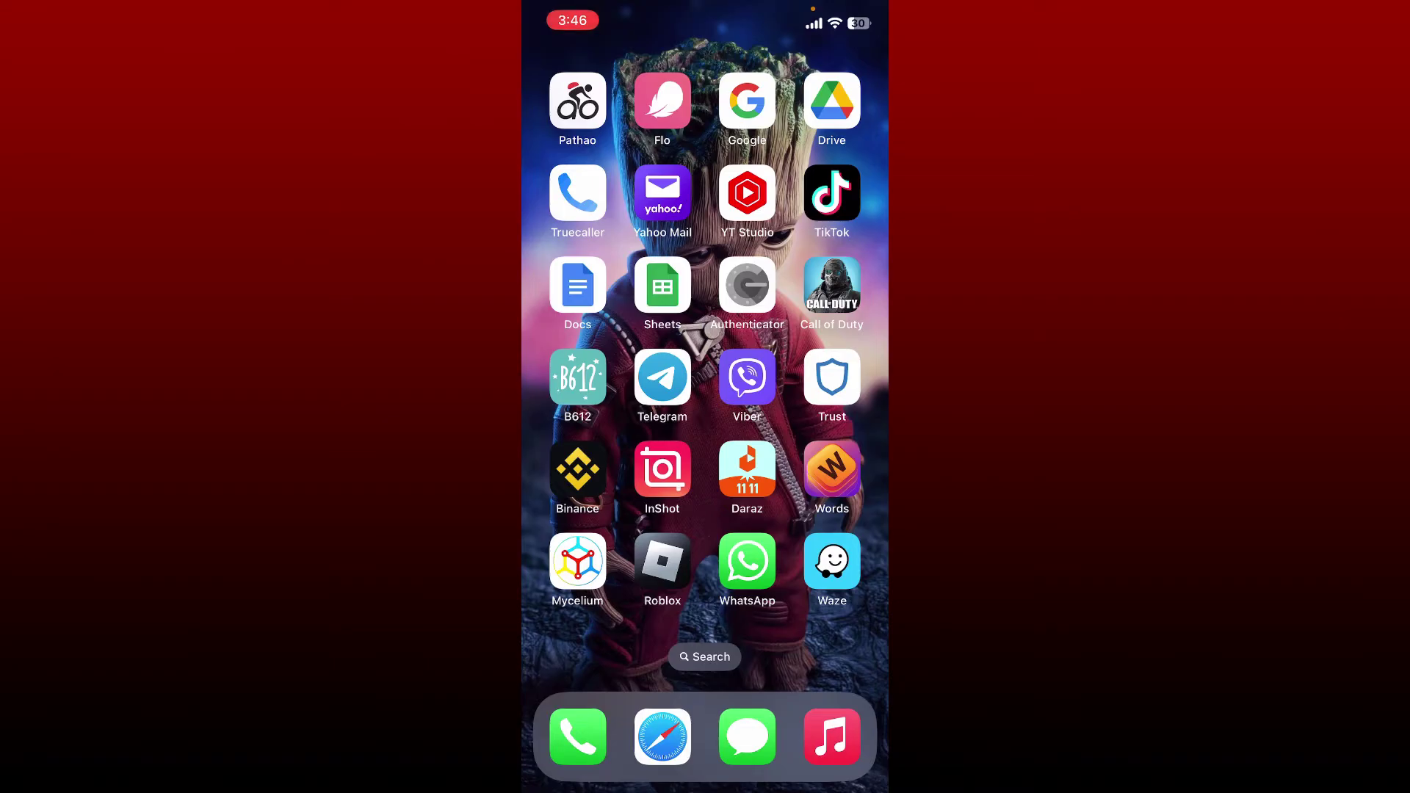
# Launch Waze and open Settings through the My Waze menu
pyautogui.click(832, 564)
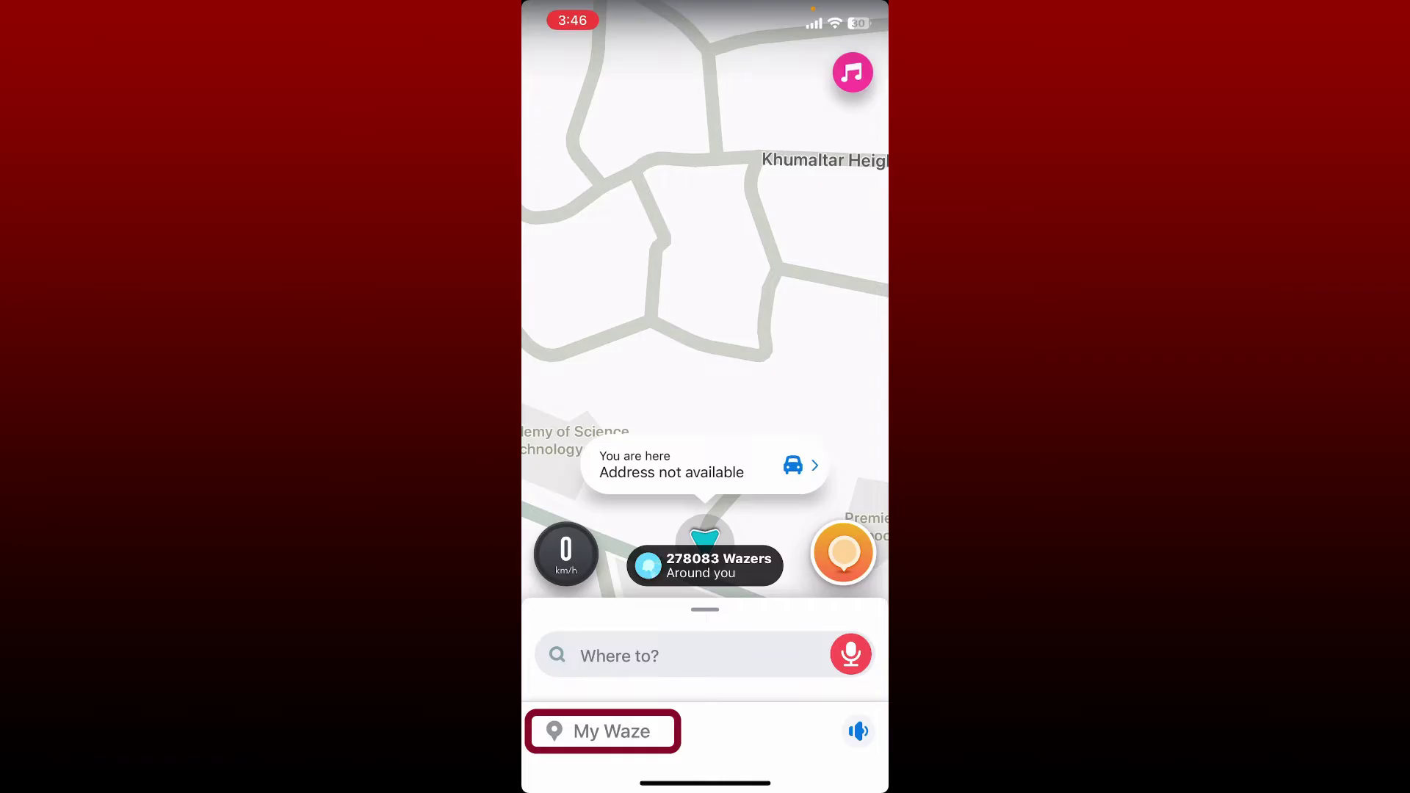
pyautogui.click(604, 731)
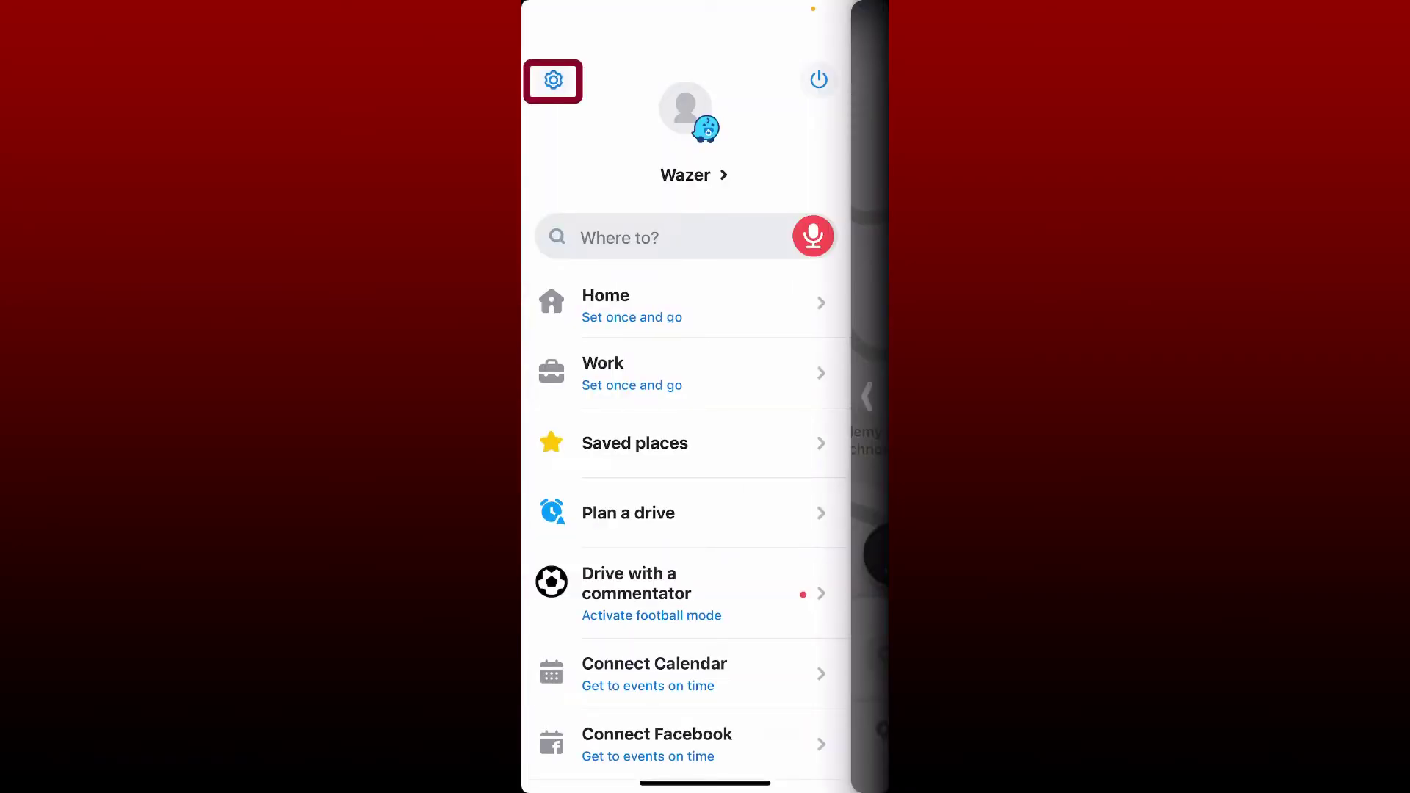
pyautogui.click(554, 80)
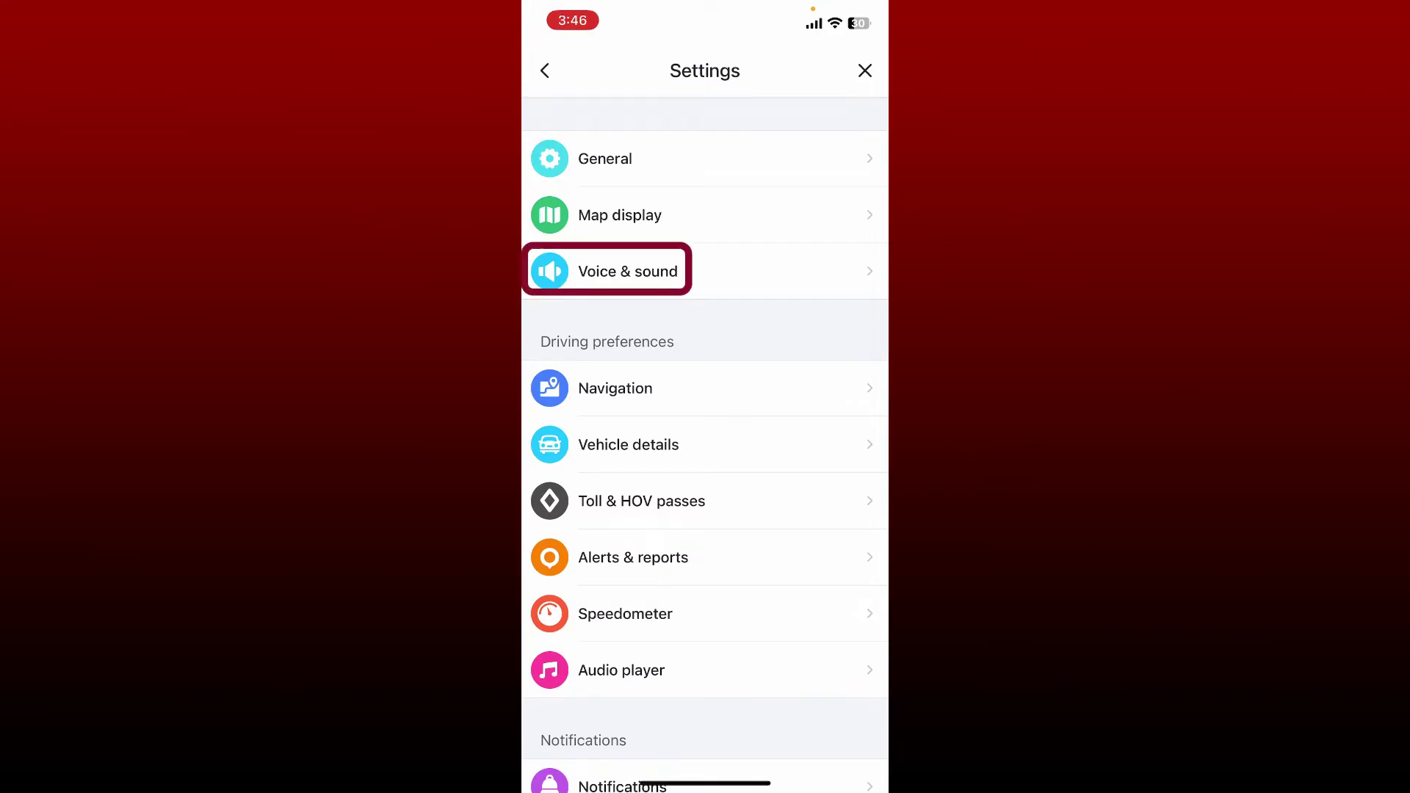
# Switch Sounds from Off to On on the Voice & sound page
pyautogui.click(626, 271)
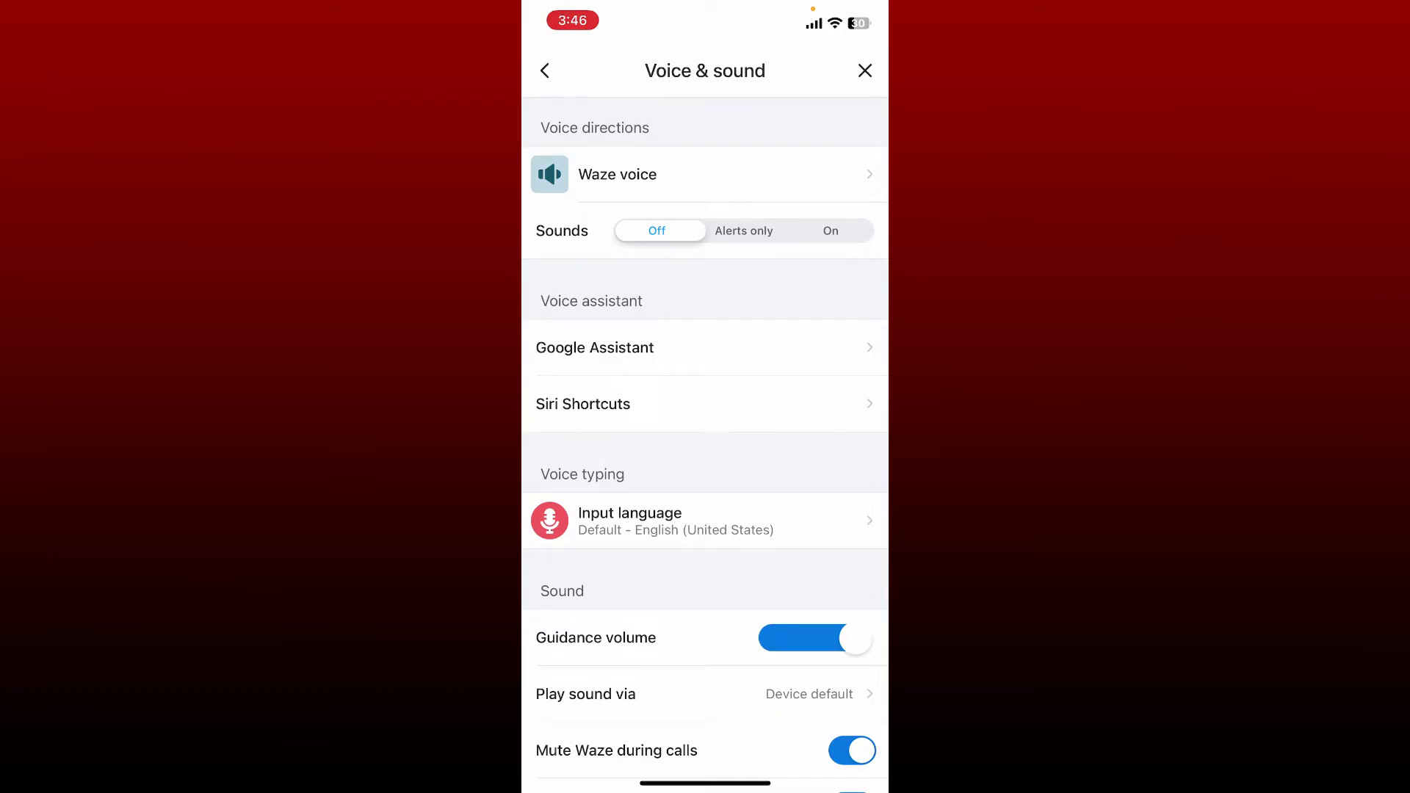
pyautogui.click(831, 230)
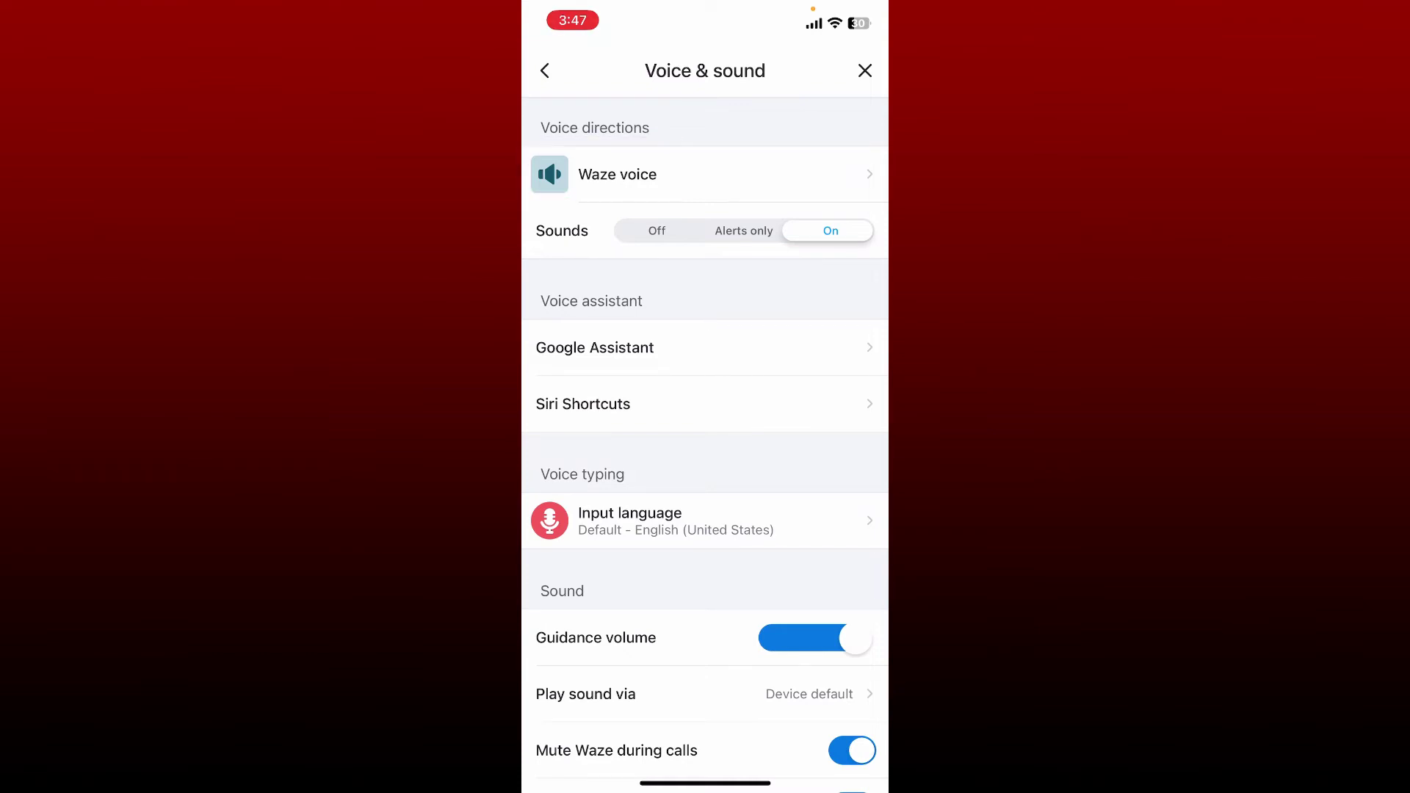
pyautogui.click(616, 174)
pyautogui.scroll(-4, 705, 441)
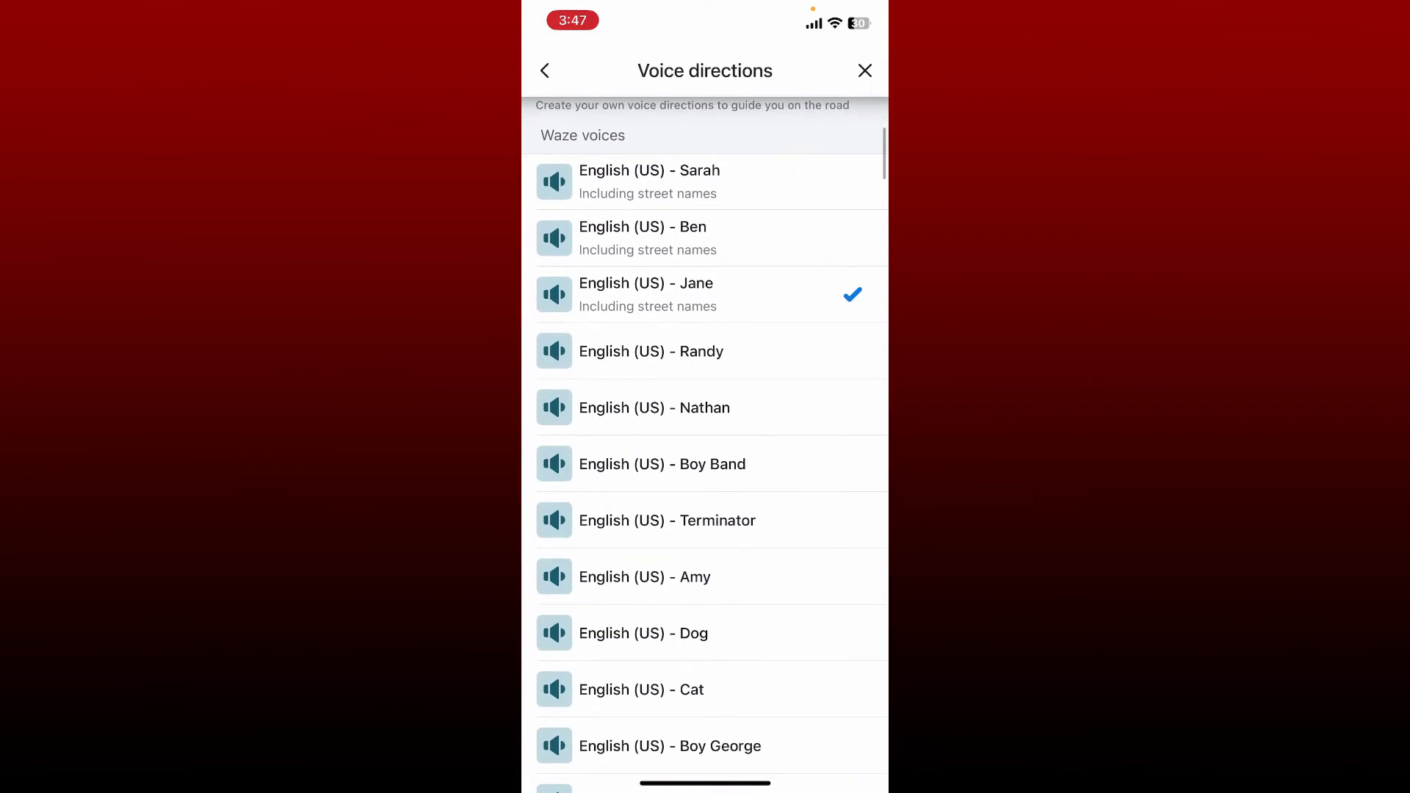
# Select the English (US) Boy Band voice in place of Jane
pyautogui.click(705, 389)
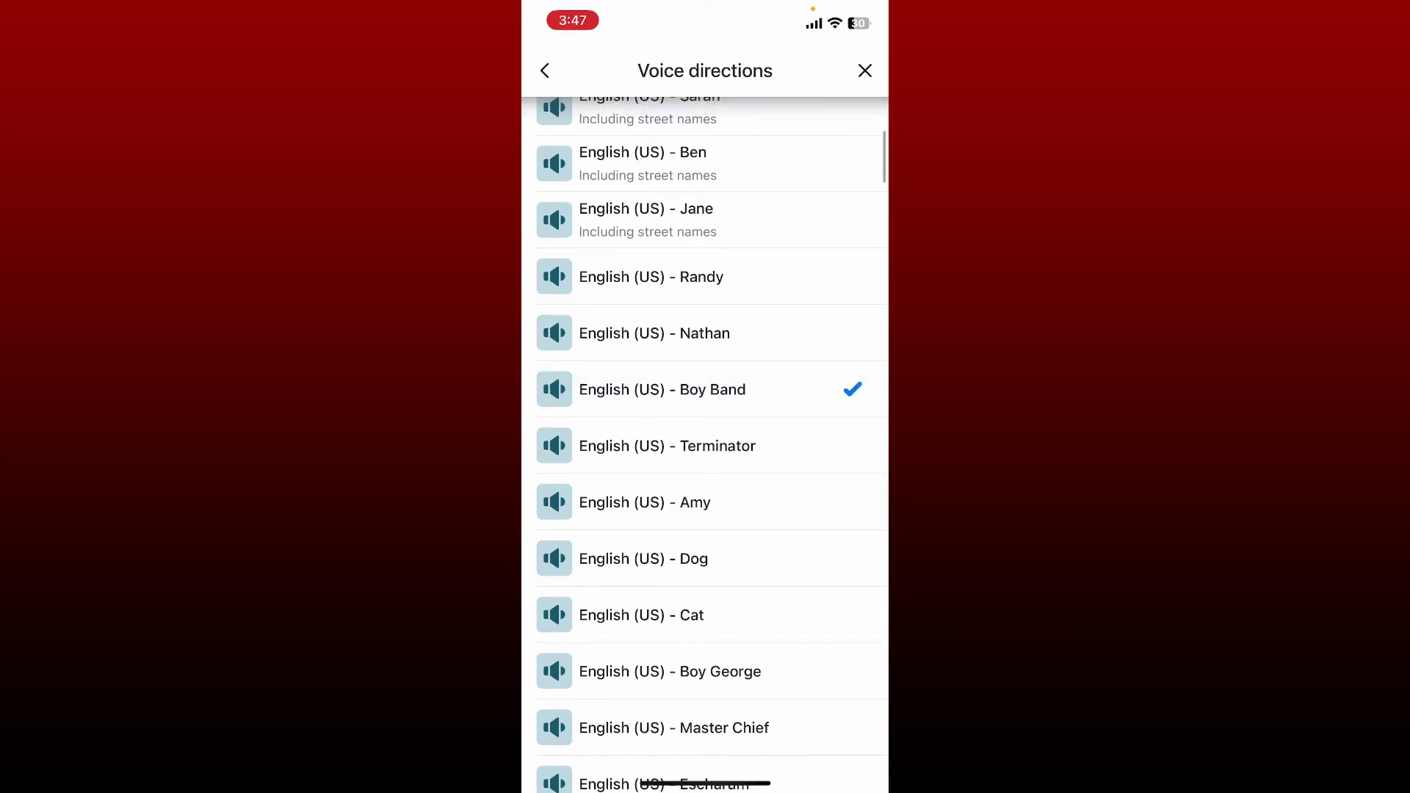
pyautogui.scroll(4, 704, 441)
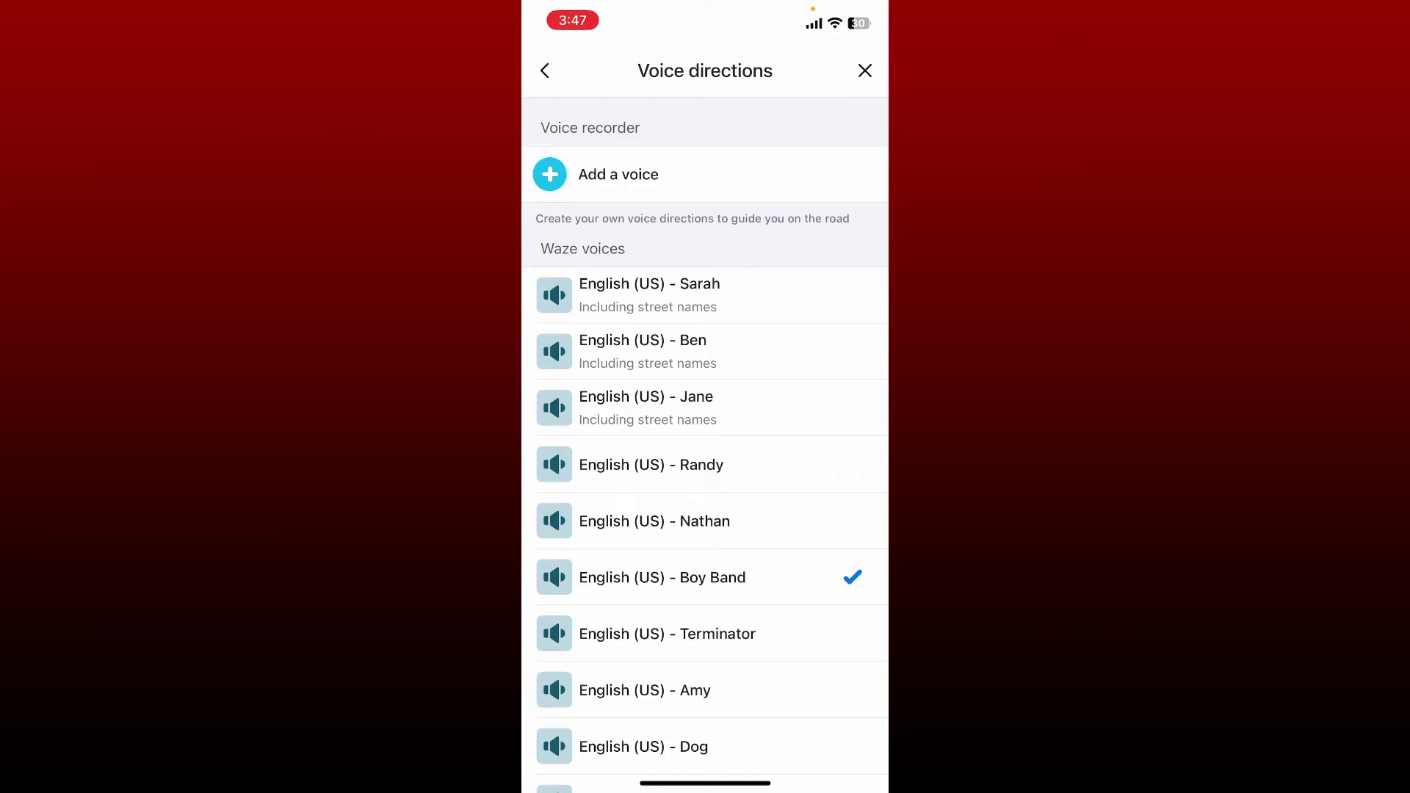
# Close settings back to the map, then swipe up to the home screen
pyautogui.click(864, 71)
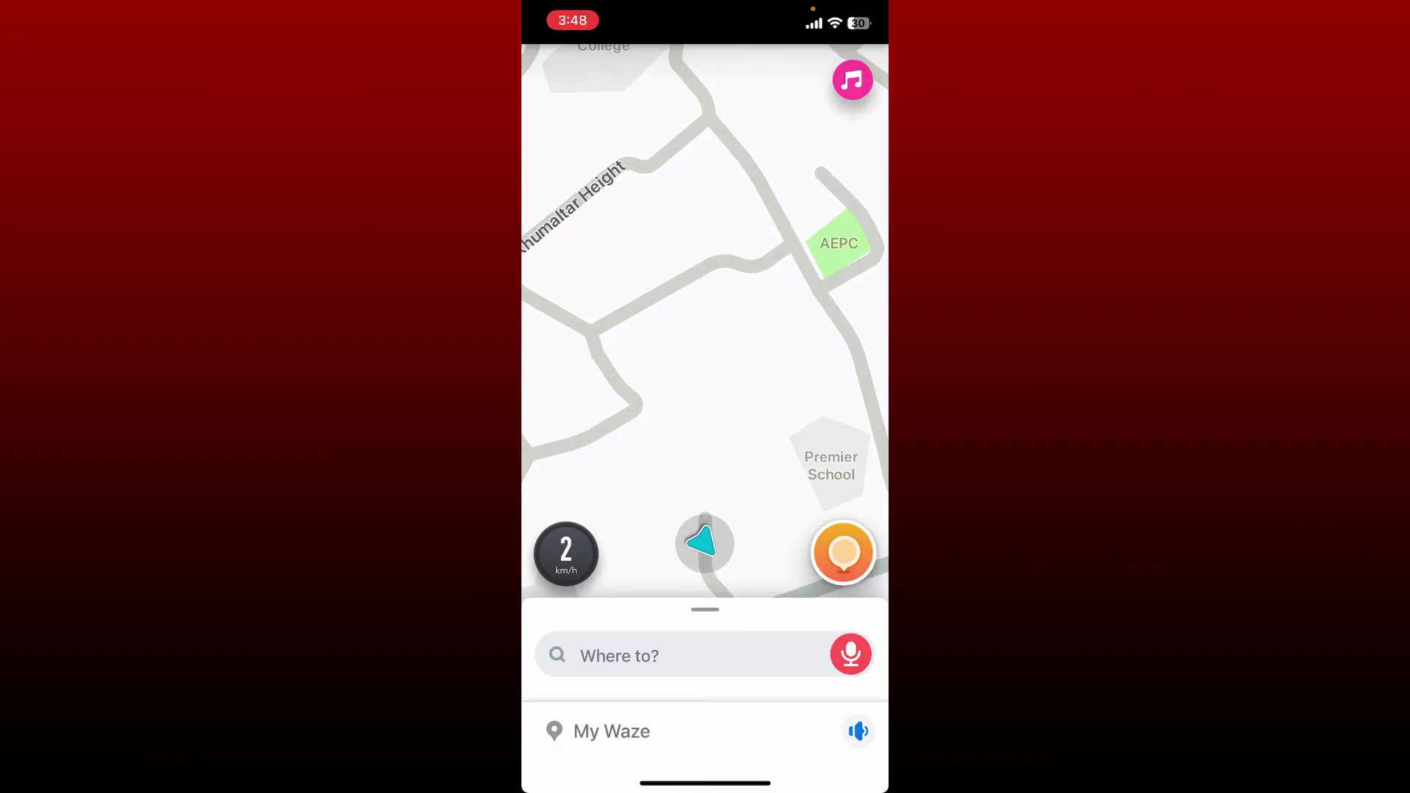
pyautogui.moveTo(706, 782); pyautogui.dragTo(705, 440)
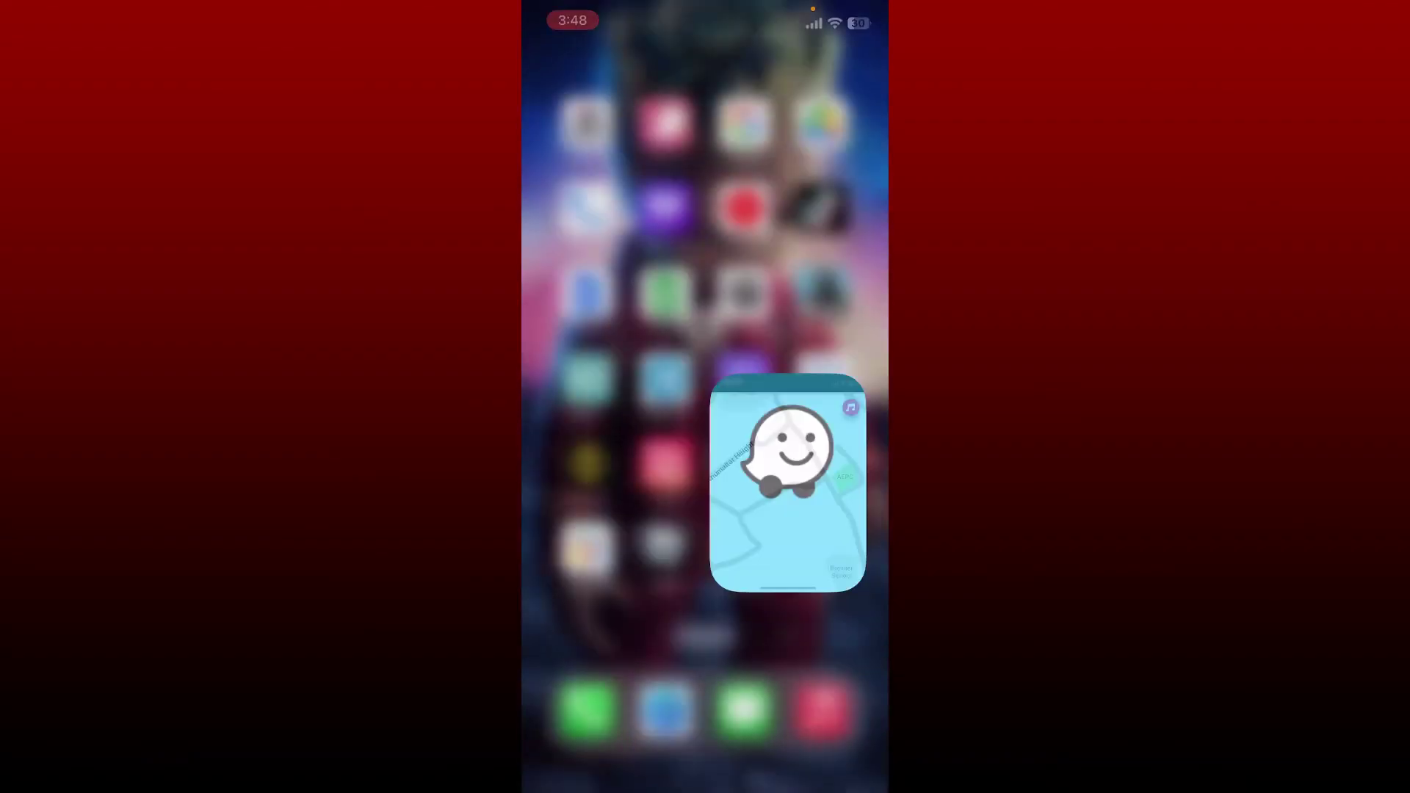